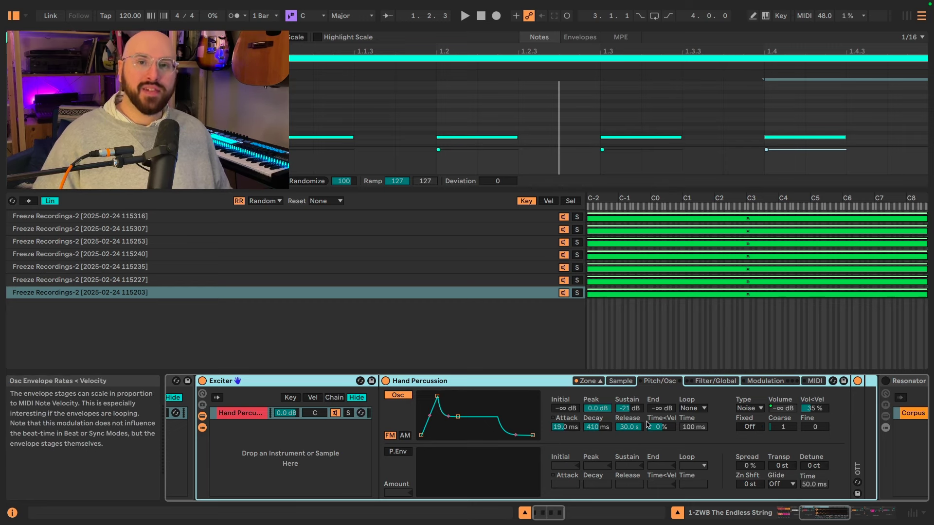
- Play the clip with the current sound, then raise the Exciter Noise macro to 0.0 dB and play it again to compare
scroll(198, 427, up, 5)
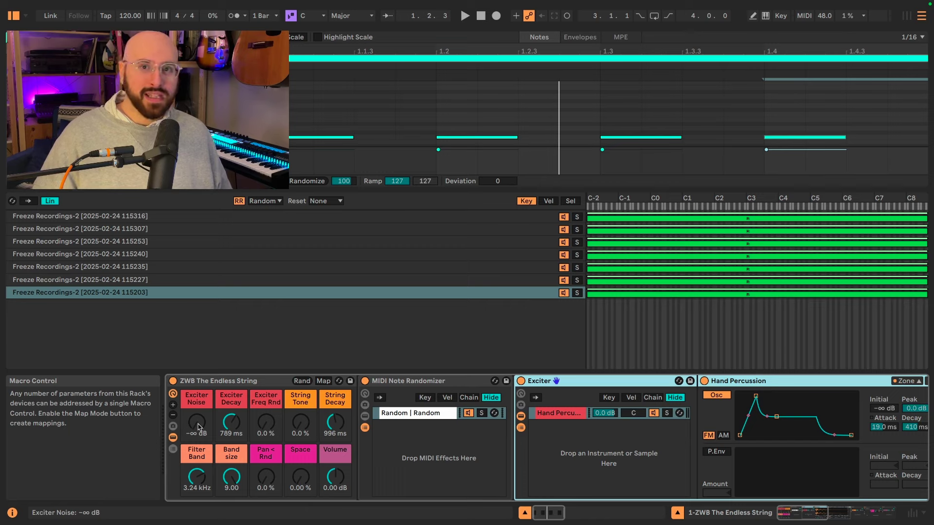
key(space)
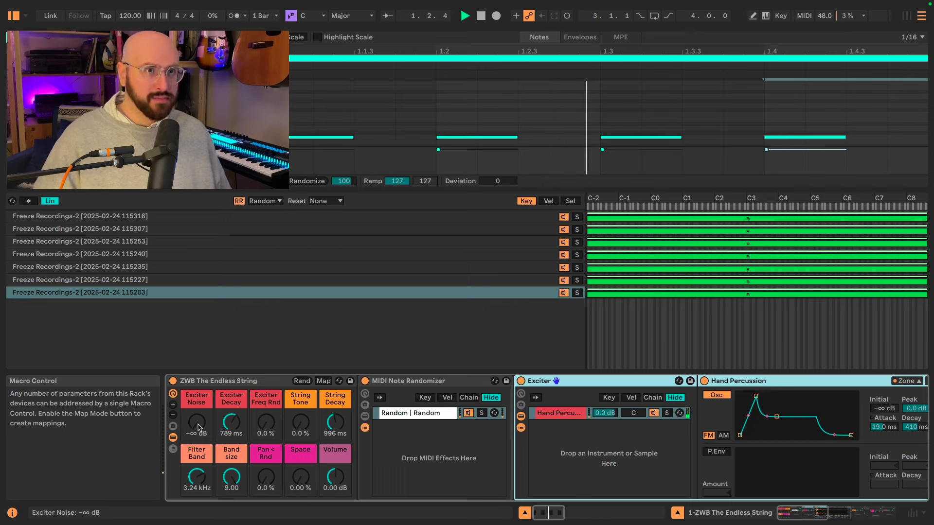
key(space)
double_click(197, 423)
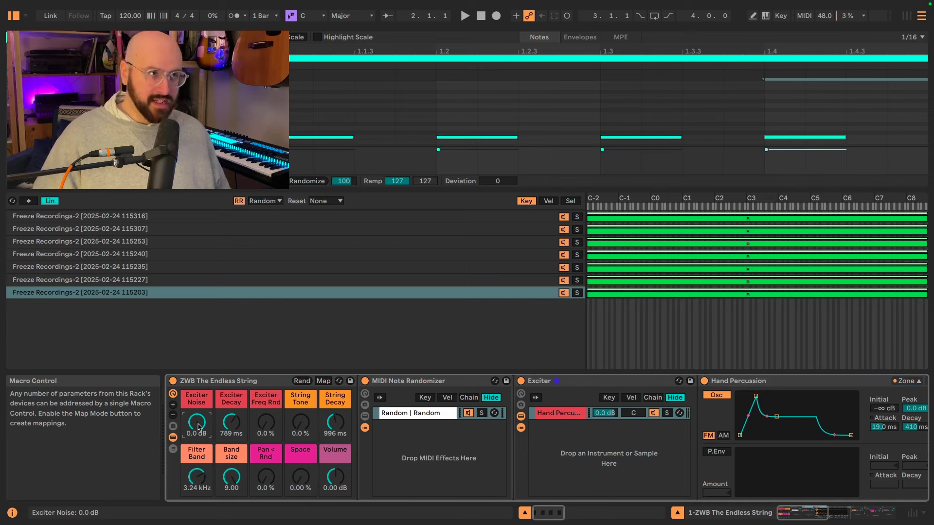
key(space)
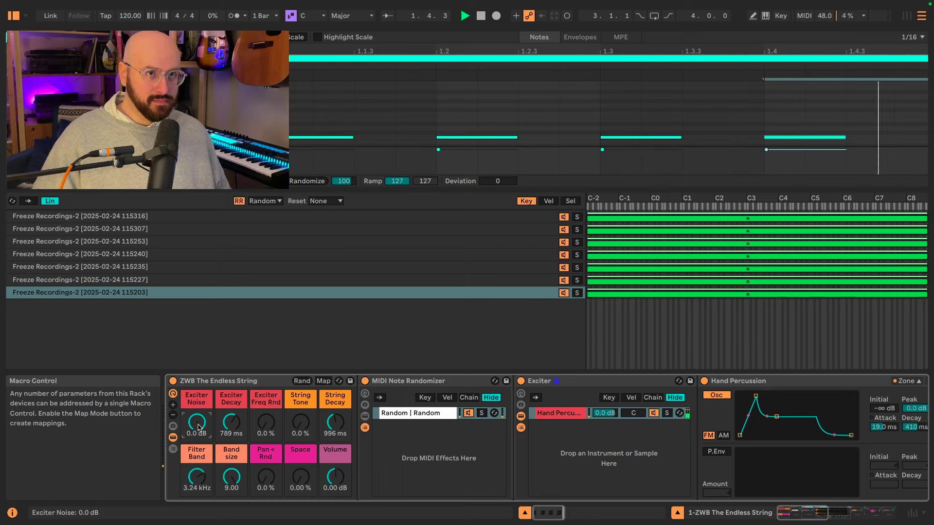
key(space)
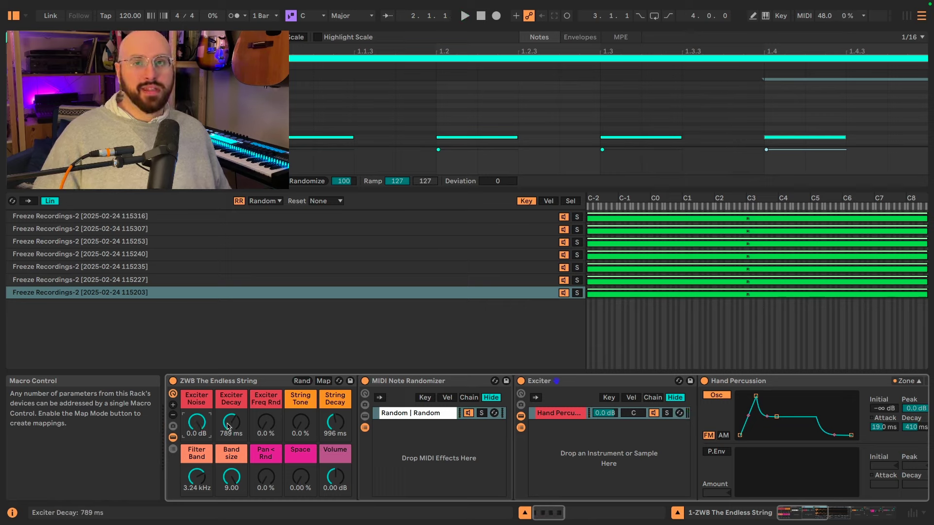
- Set the Exciter Decay macro to 60.0 s and lower Exciter Noise to −∞ dB while auditioning the clip
drag(232, 422, 232, 409)
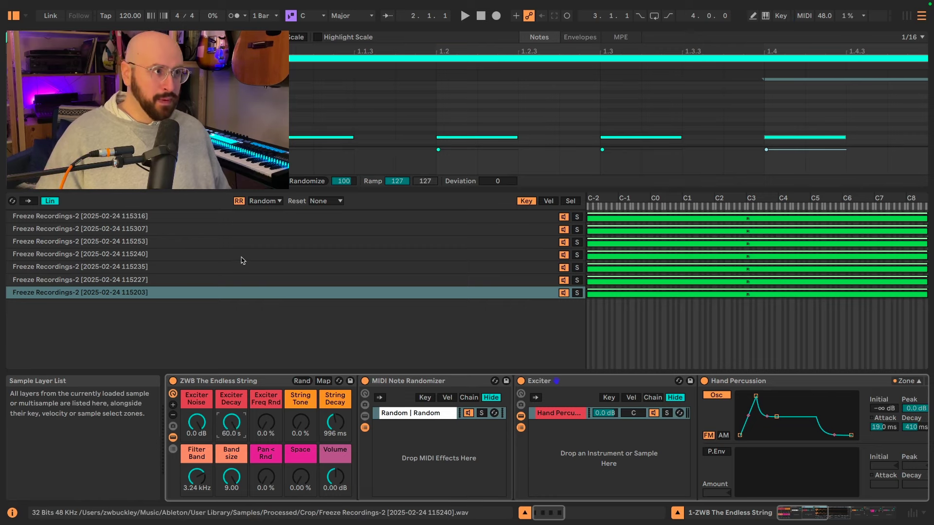
key(space)
drag(196, 422, 196, 452)
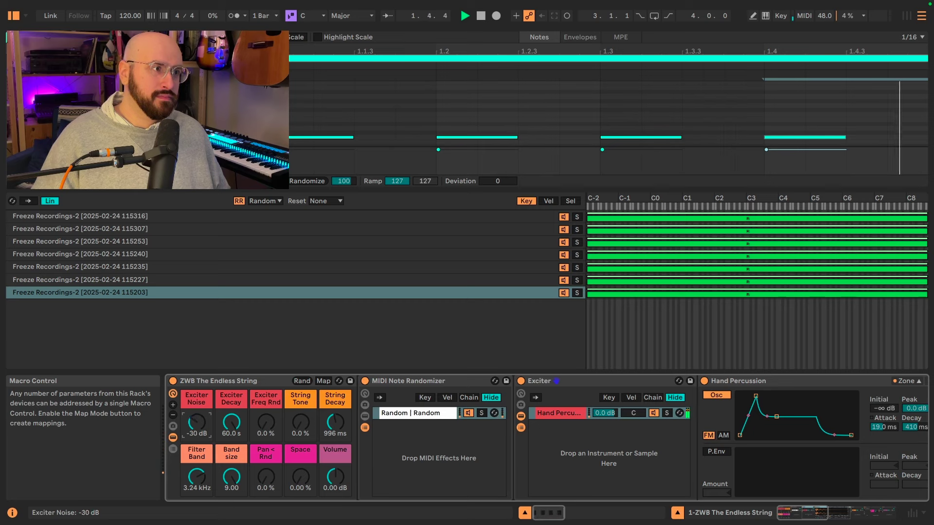
key(space)
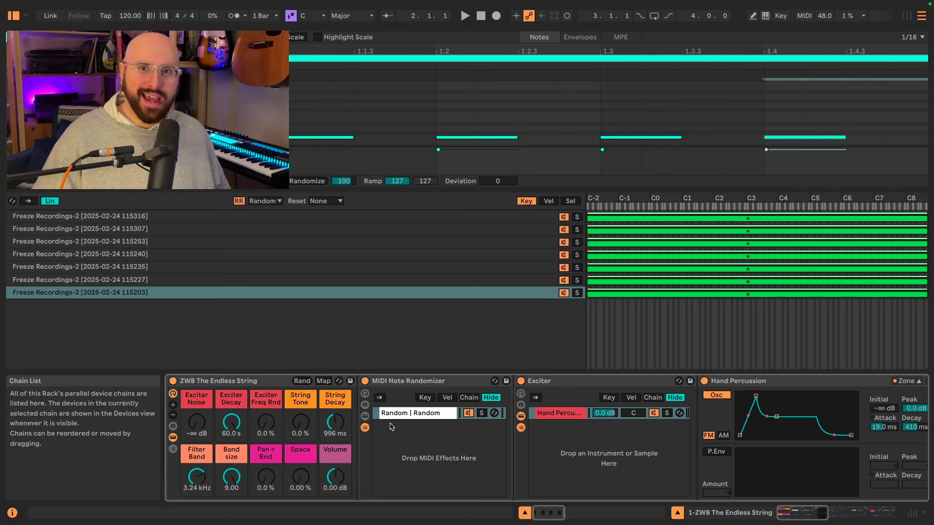
- Show the Random devices inside the MIDI Note Randomizer, set the Exciter Freq Rnd macro to 100 %, and audition the clip
click(366, 417)
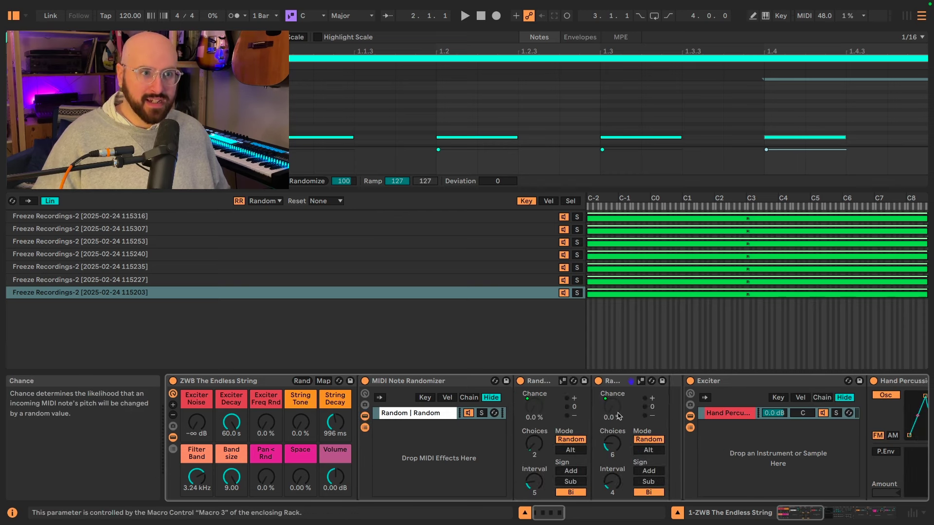
drag(266, 422, 266, 377)
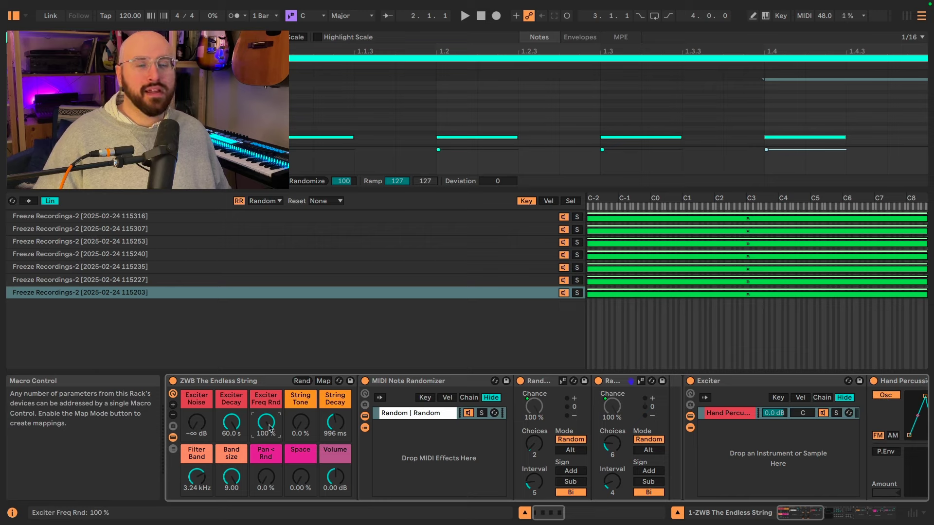
key(space)
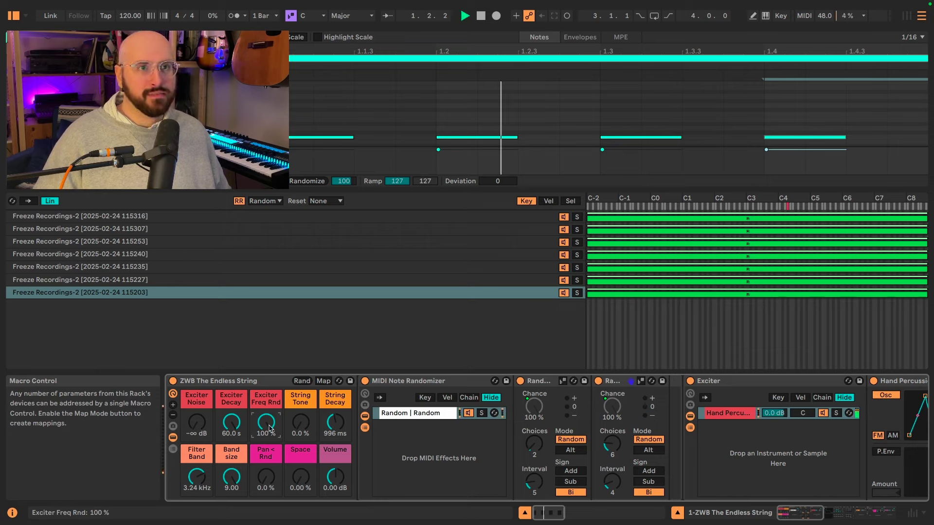
key(space)
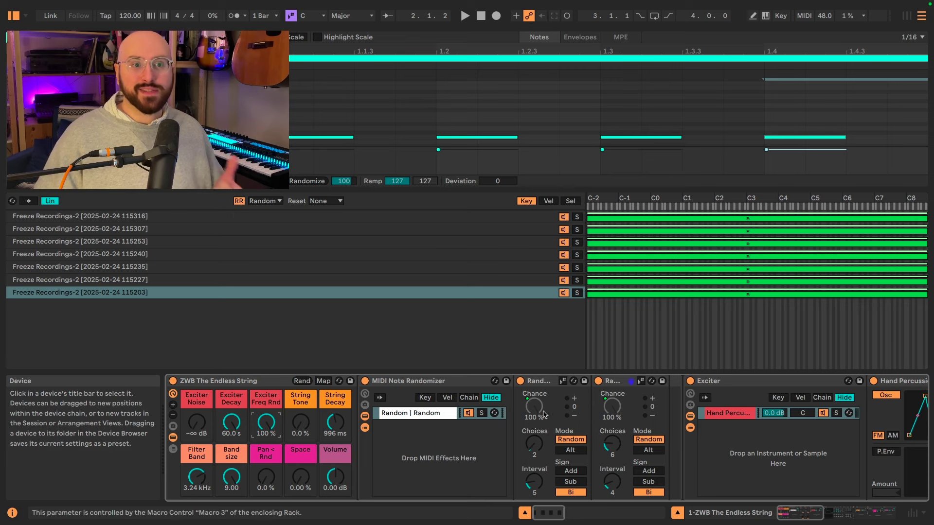
- Collapse the note randomizer and Exciter racks, activate the Resonator rack, and audition the clip through it
scroll(575, 417, right, 5)
scroll(576, 417, right, 15)
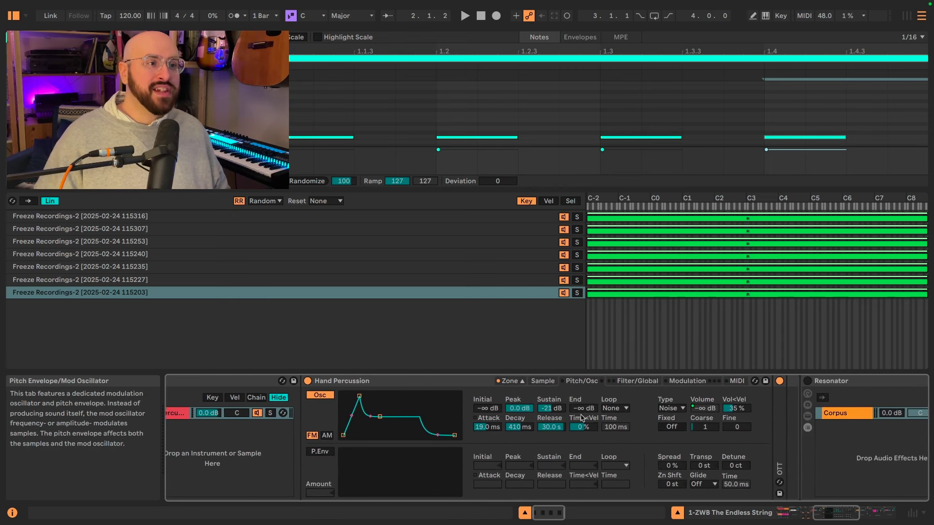
double_click(743, 430)
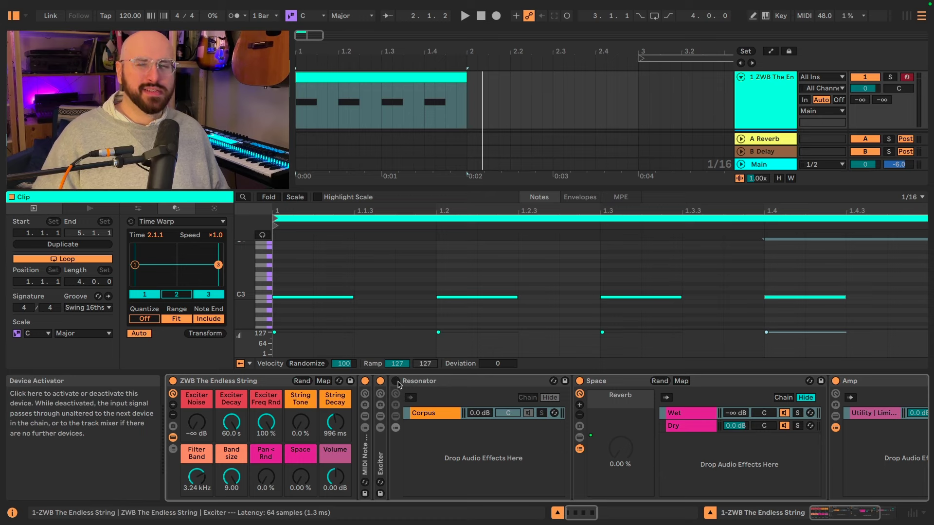
click(396, 382)
key(space)
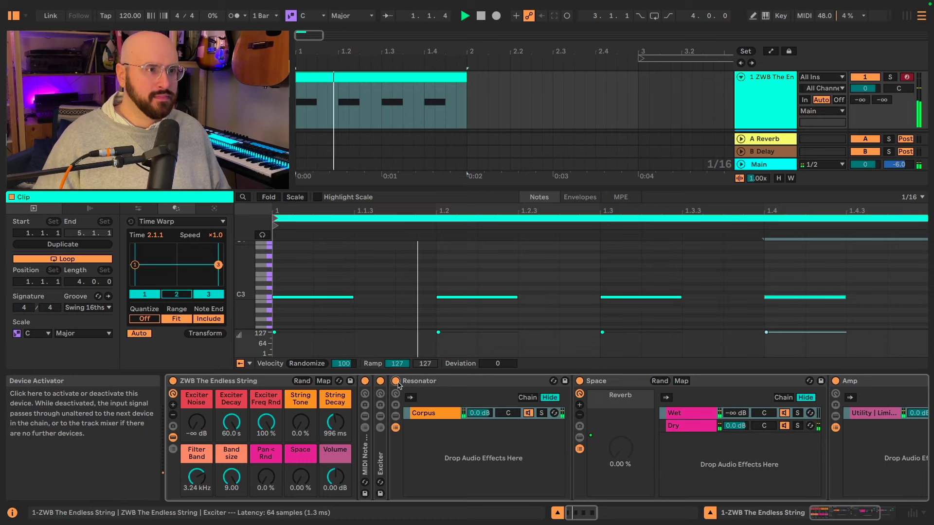
key(space)
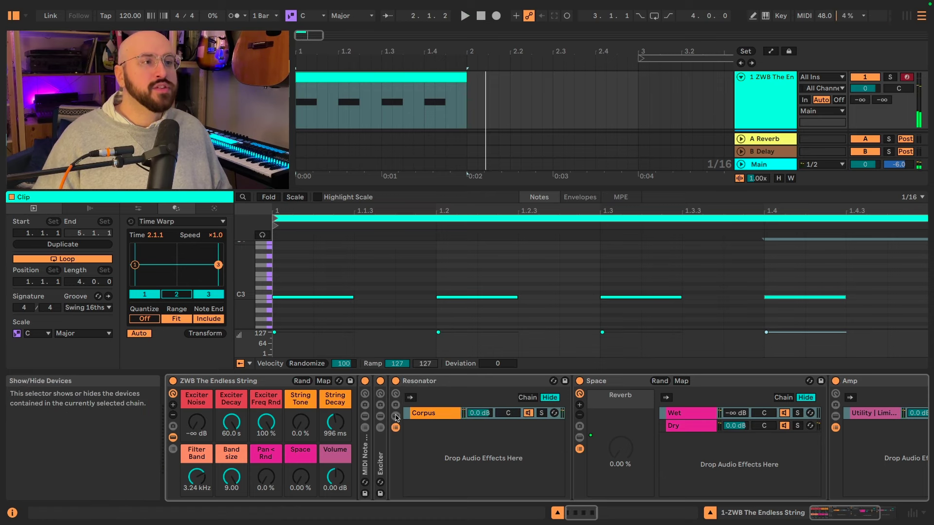
- Show the Corpus device in the Resonator rack and review its resonance types, keeping String selected
click(424, 413)
click(533, 382)
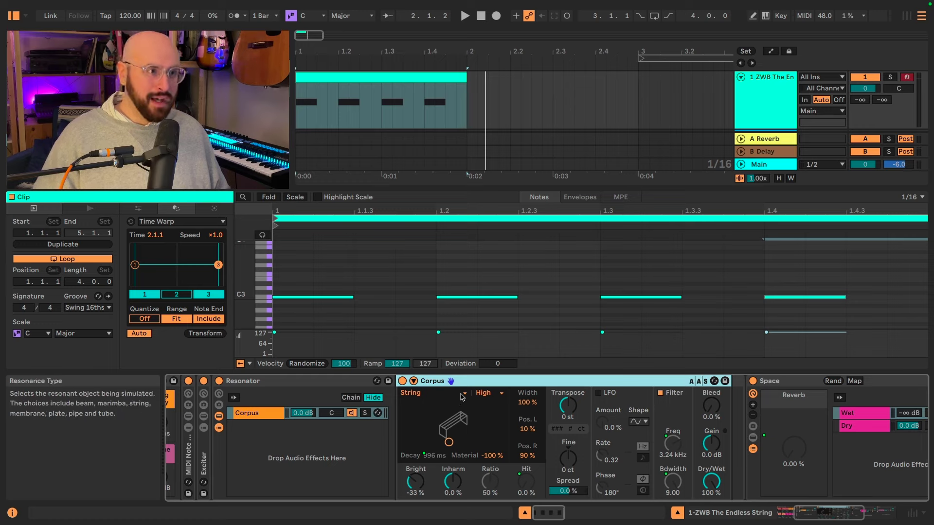
click(462, 395)
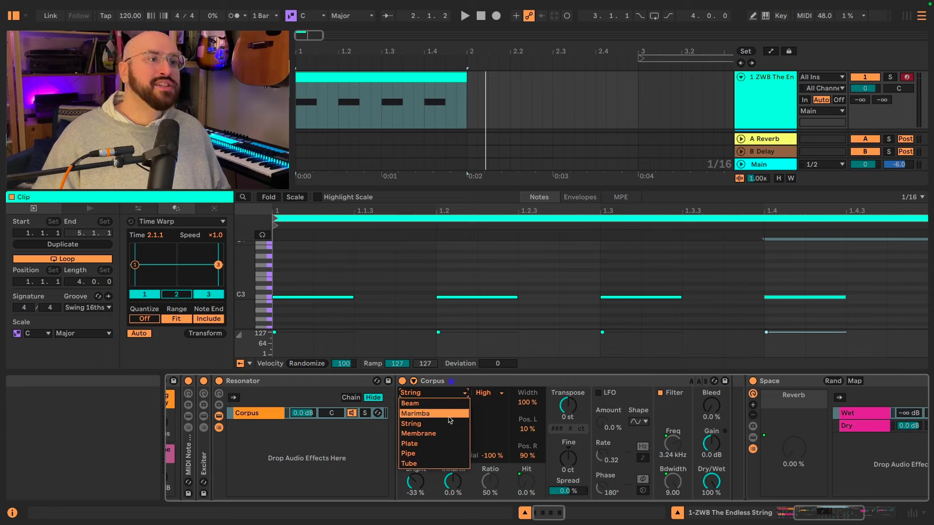
click(465, 392)
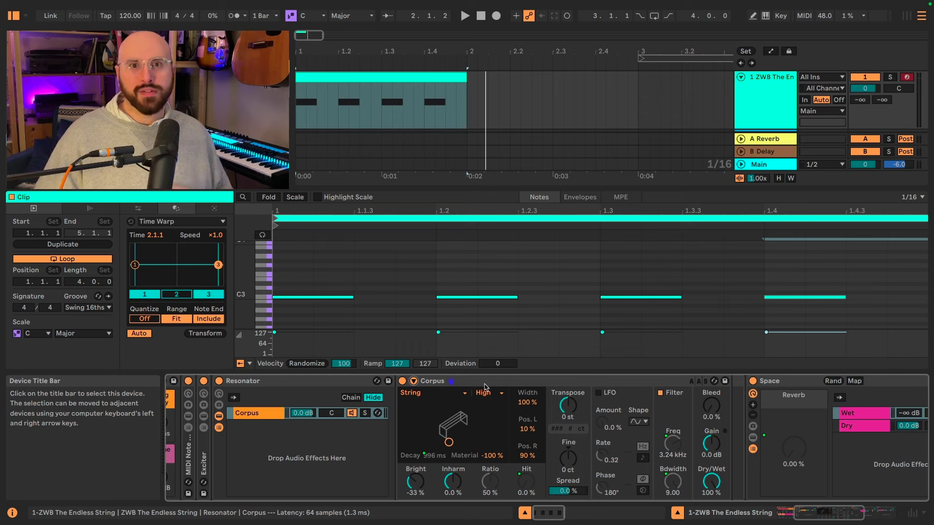
- Reveal Corpus's MIDI sidechain settings and keep its source on 1-ZWB The Endless String, Pre FX
click(414, 382)
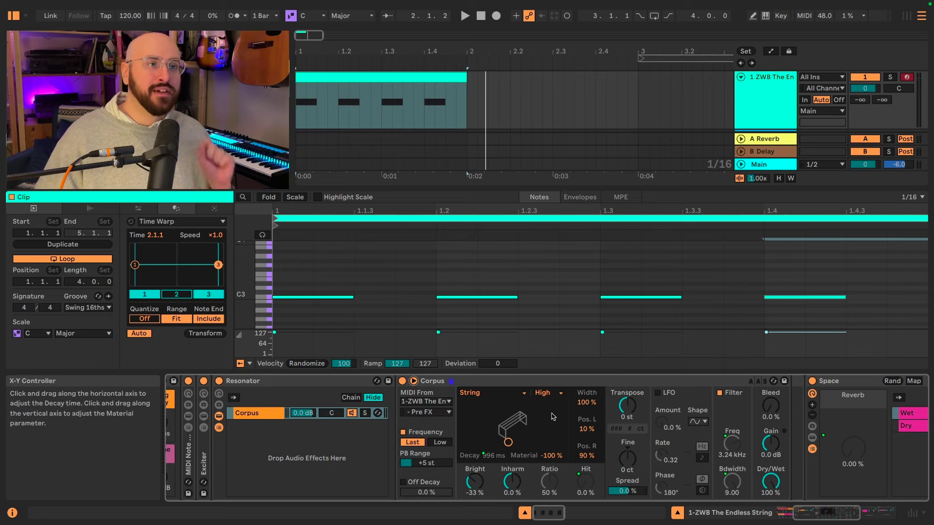
click(445, 403)
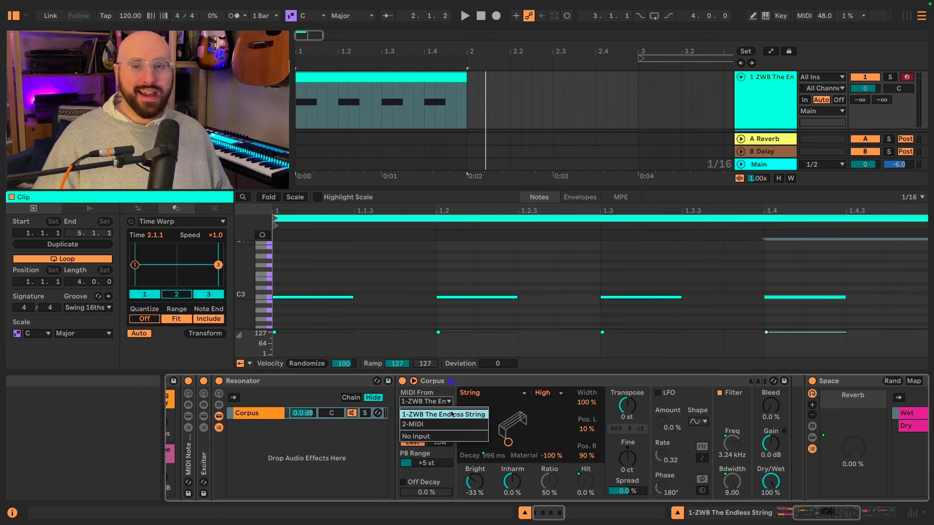
click(452, 414)
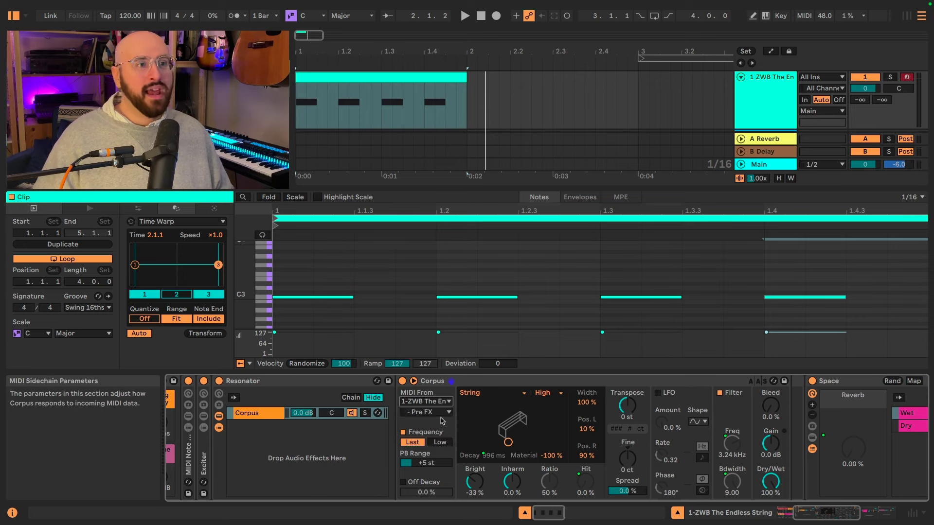
click(443, 412)
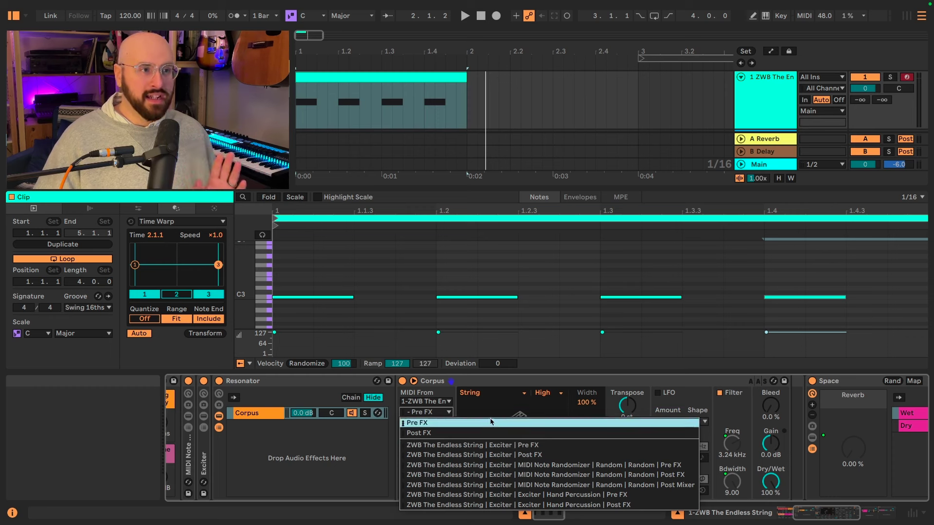
click(446, 398)
- Add a G3 note at 1.1.3 and differently pitched notes at 1.2.3, 1.3.3 and 1.4.3, and audition the melody
click(341, 272)
double_click(375, 265)
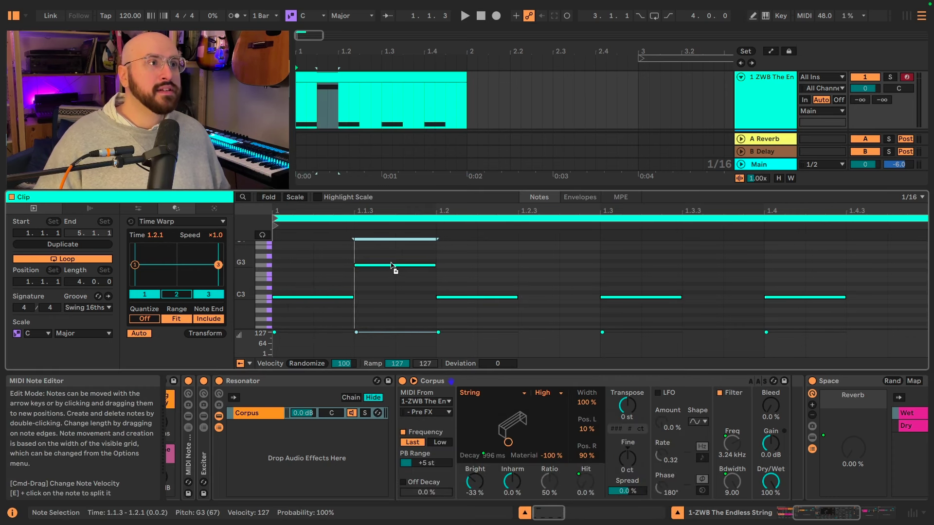
drag(392, 265, 897, 292)
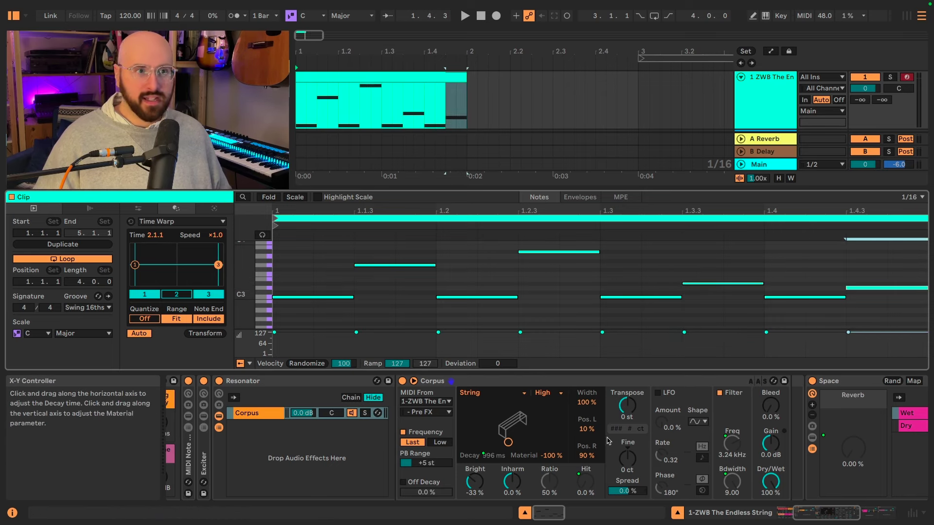
key(space)
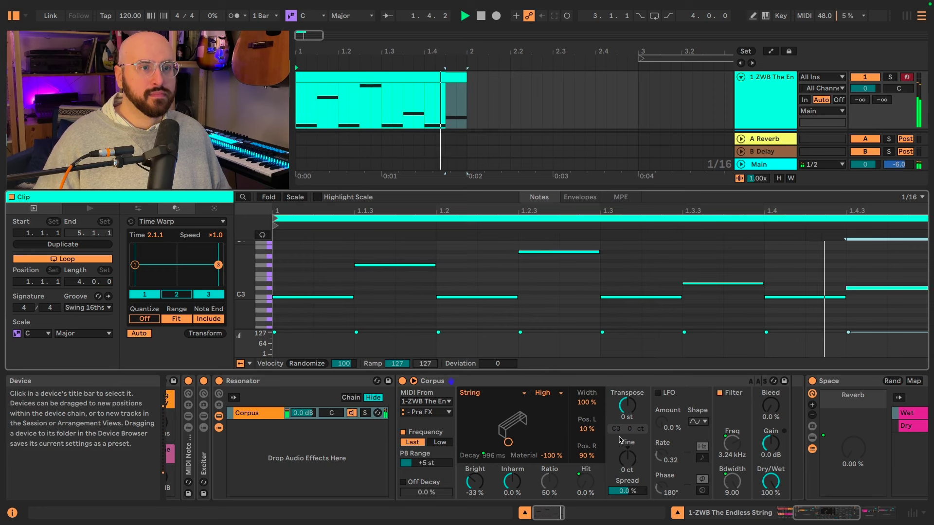
key(space)
- Vary the String Tone macro, auditioning the clip at 50 %, 100 % and 0.0 %, and settle on 46 %
scroll(529, 406, down, 3)
scroll(529, 406, up, 5)
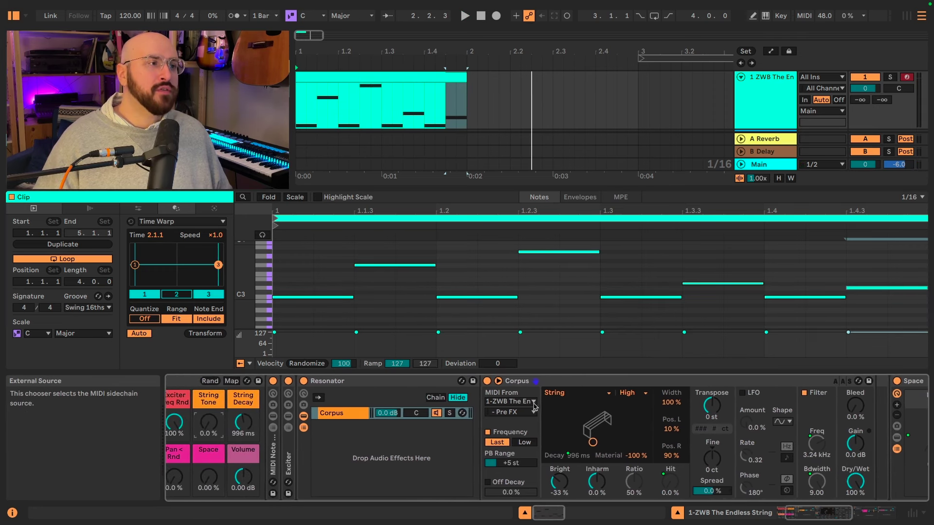
scroll(534, 406, up, 1)
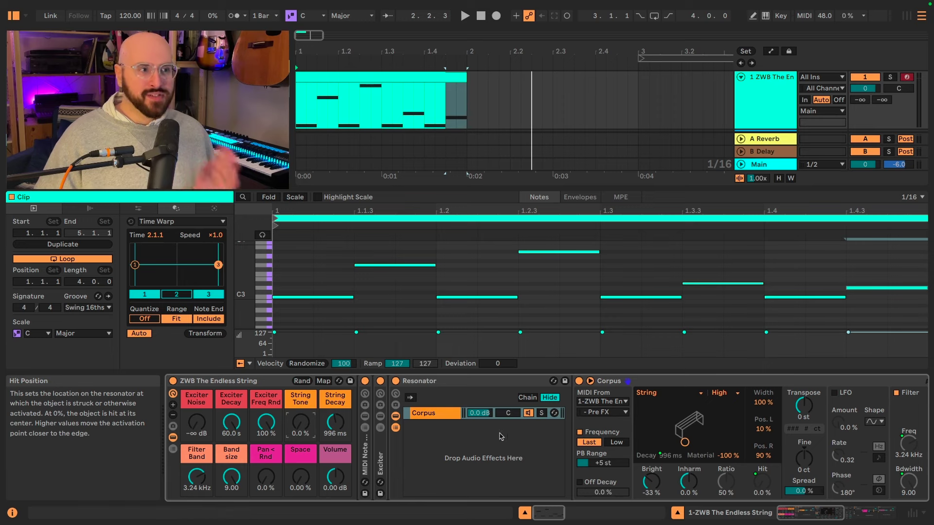
drag(300, 422, 301, 399)
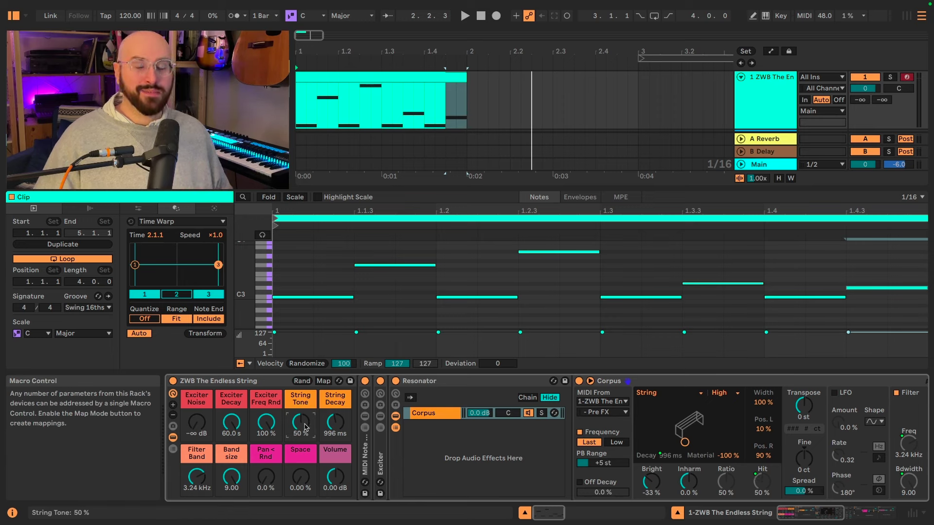
drag(301, 422, 300, 389)
mouse_move(300, 422)
mouse_down()
mouse_move(300, 450)
mouse_move(300, 419)
mouse_up()
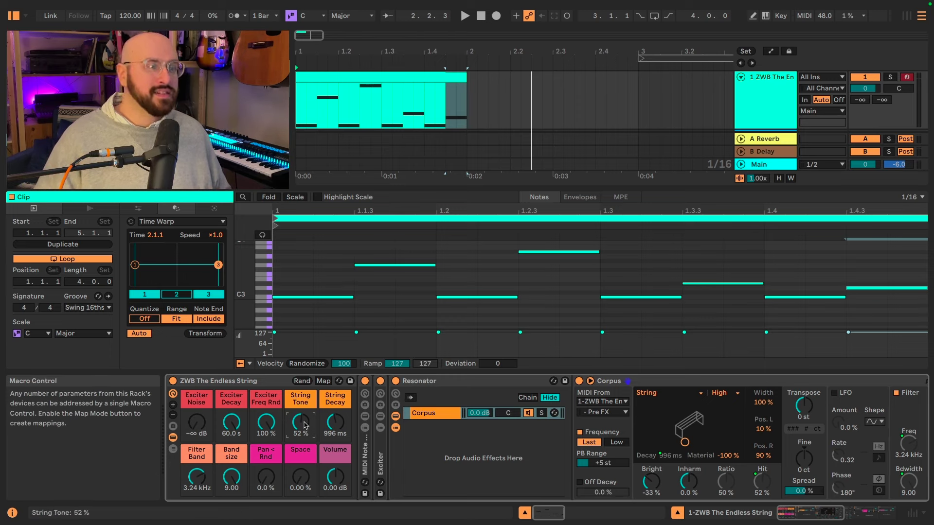
key(space)
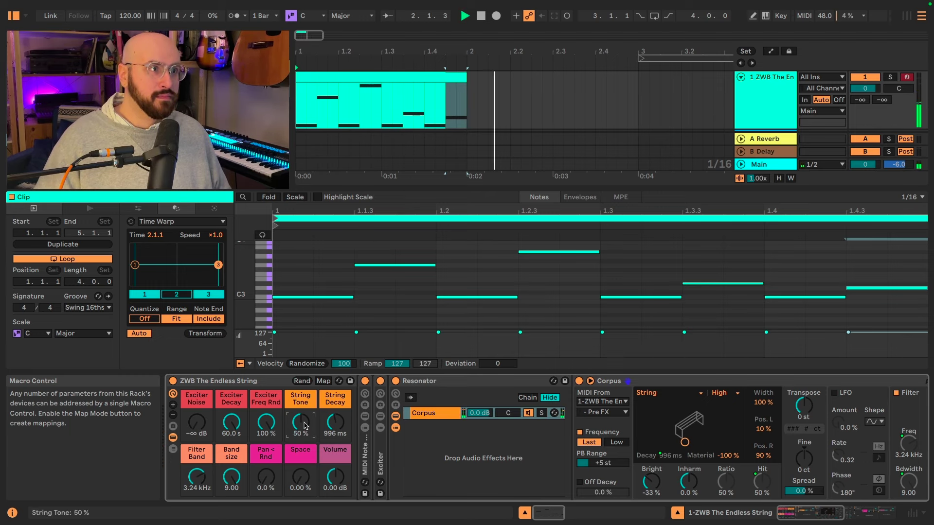
key(space)
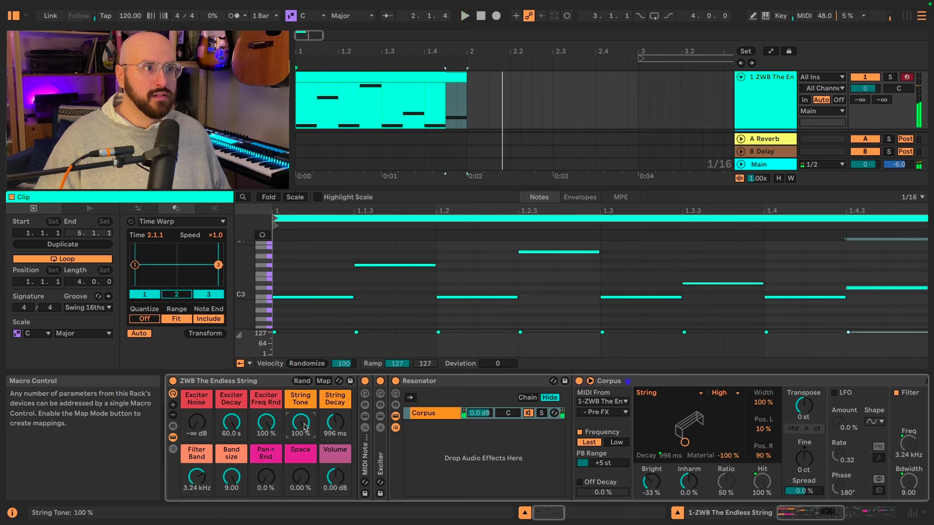
key(space)
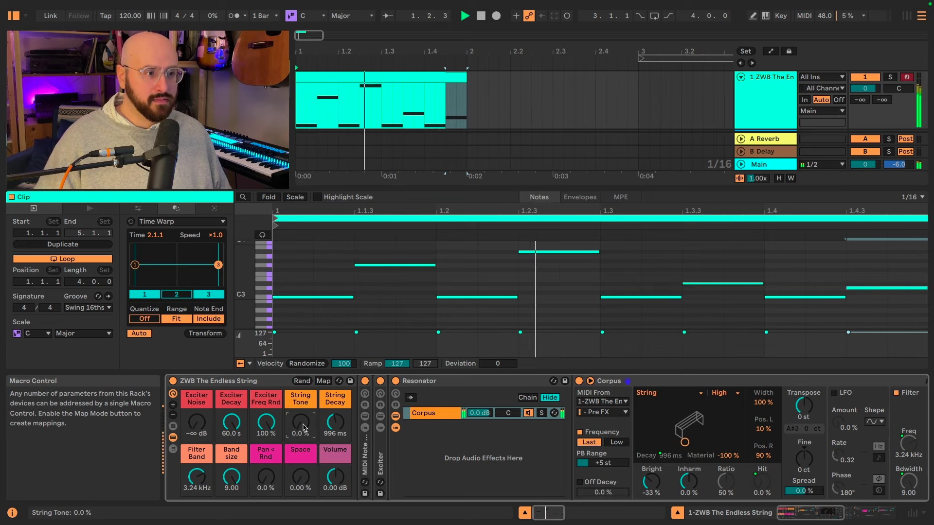
key(space)
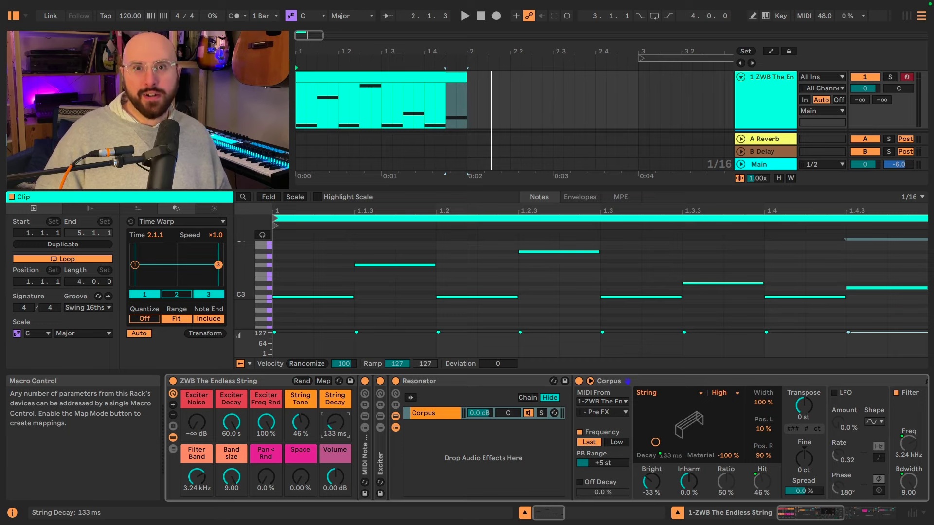
- Audition the String Decay macro at 133 ms and 9.15 s, settling on 1.85 s with Exciter Decay at 304 ms and Band size at 4.38
key(space)
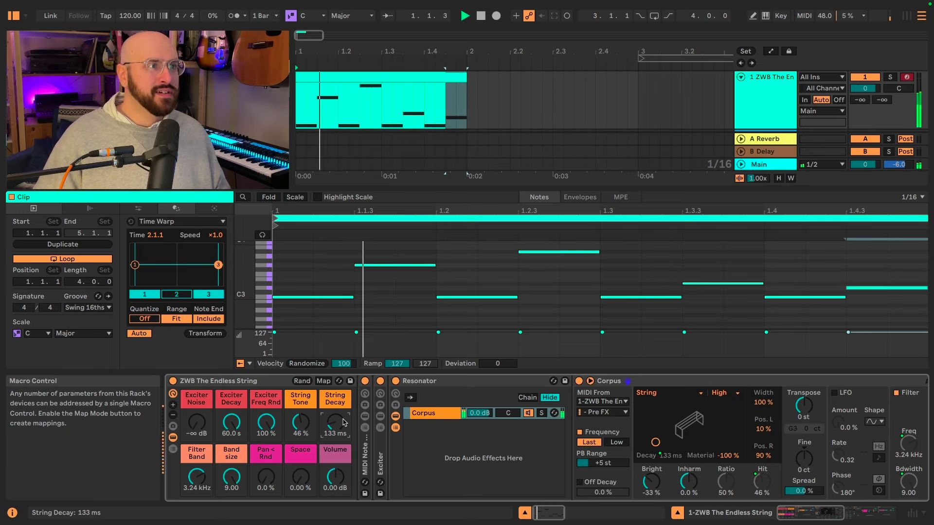
drag(344, 422, 344, 399)
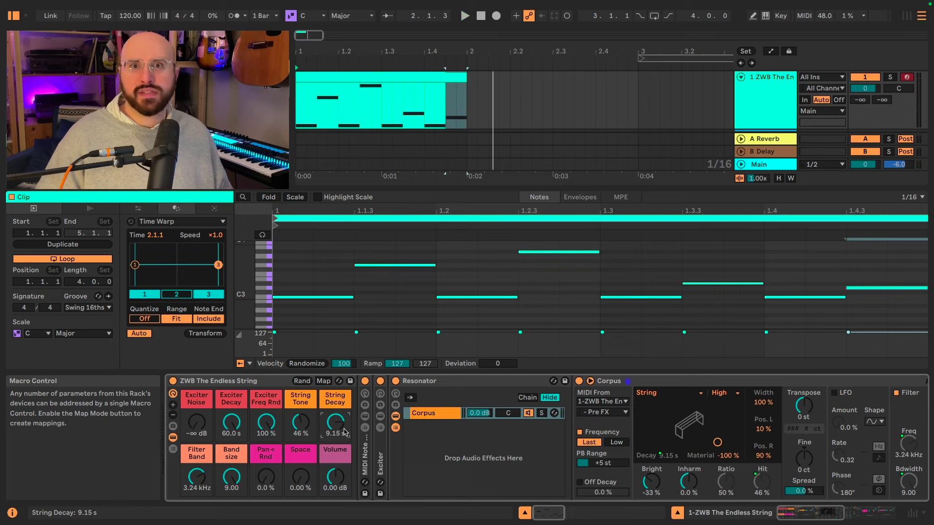
key(space)
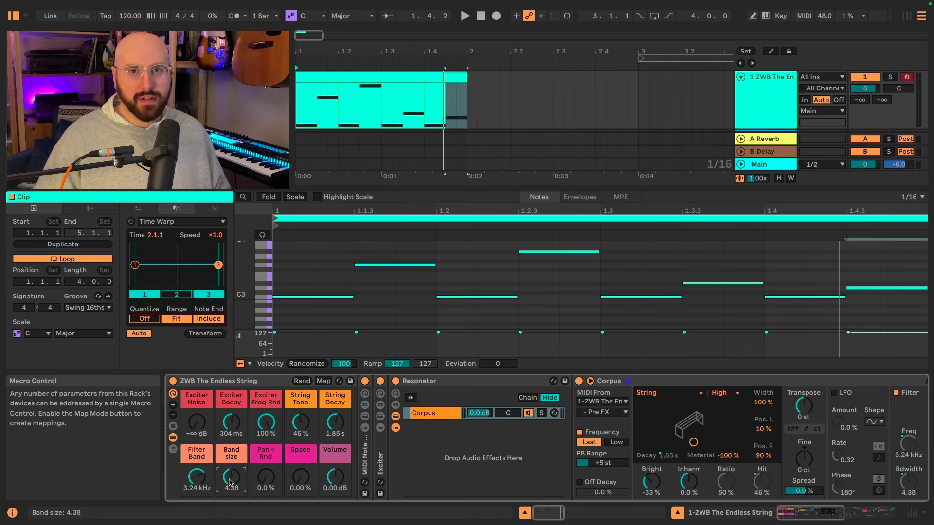
- Sweep the Filter Band macro while the clip plays, auditioning it at 4.92 kHz and 3.24 kHz, and lower it to 159 Hz
key(space)
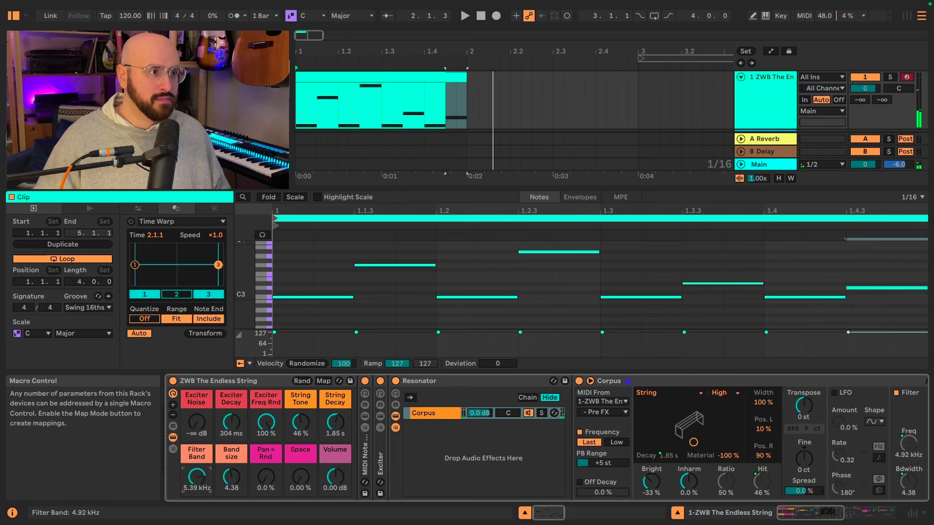
mouse_move(197, 476)
mouse_down()
mouse_move(197, 452)
mouse_move(197, 472)
mouse_up()
key(space)
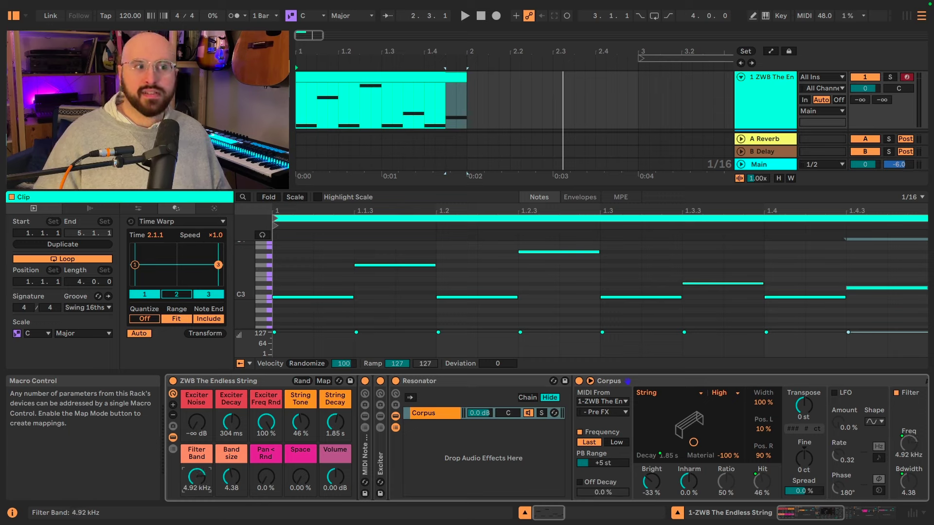
key(space)
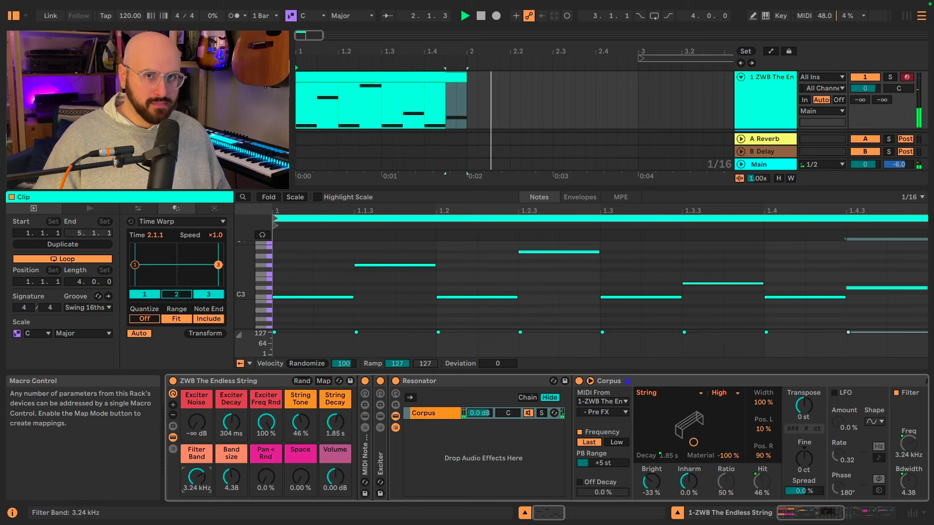
drag(197, 478, 200, 481)
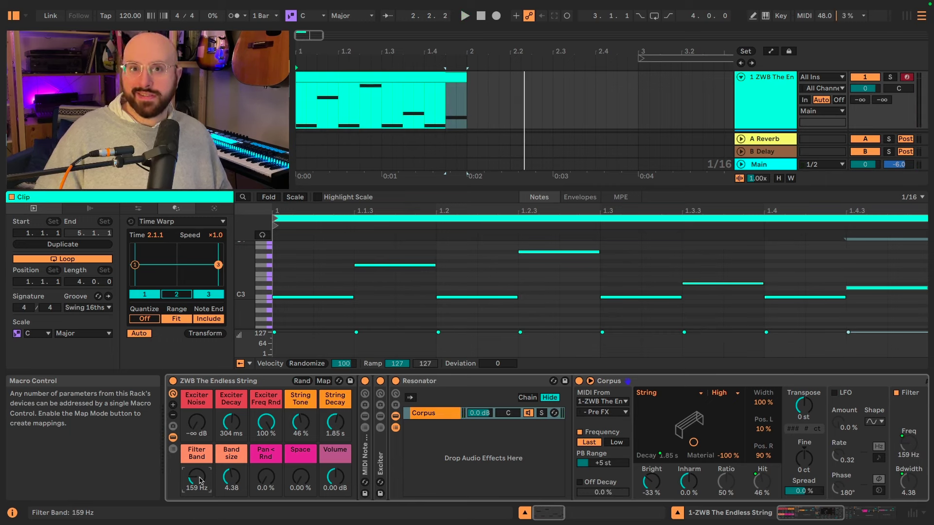
key(space)
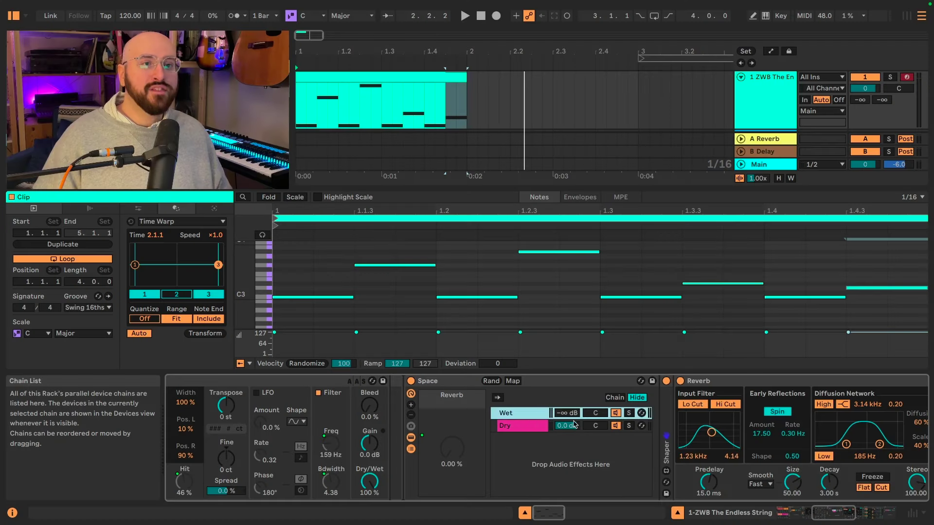
- Set the Pan < Rnd macro to 53 % and the Space macro to about 45 %, auditioning the clip
scroll(572, 428, right, 5)
scroll(570, 431, right, 5)
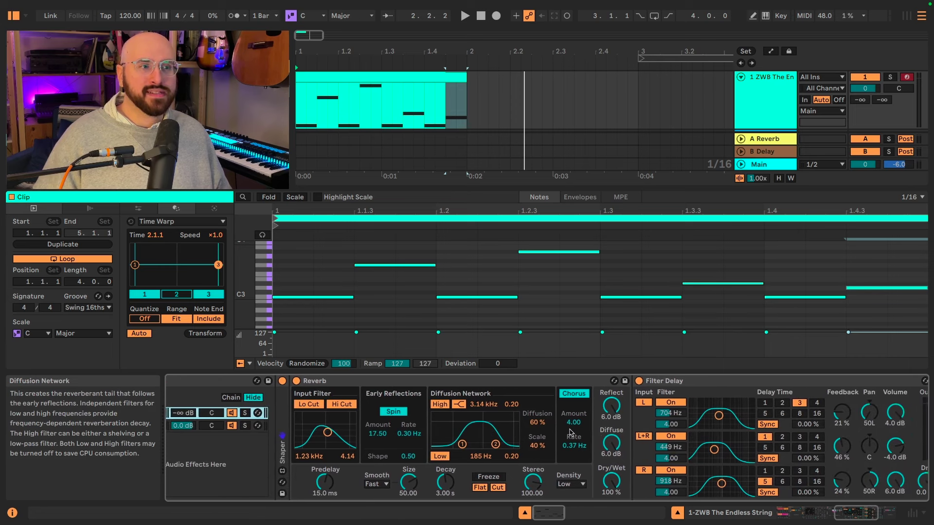
scroll(570, 431, right, 3)
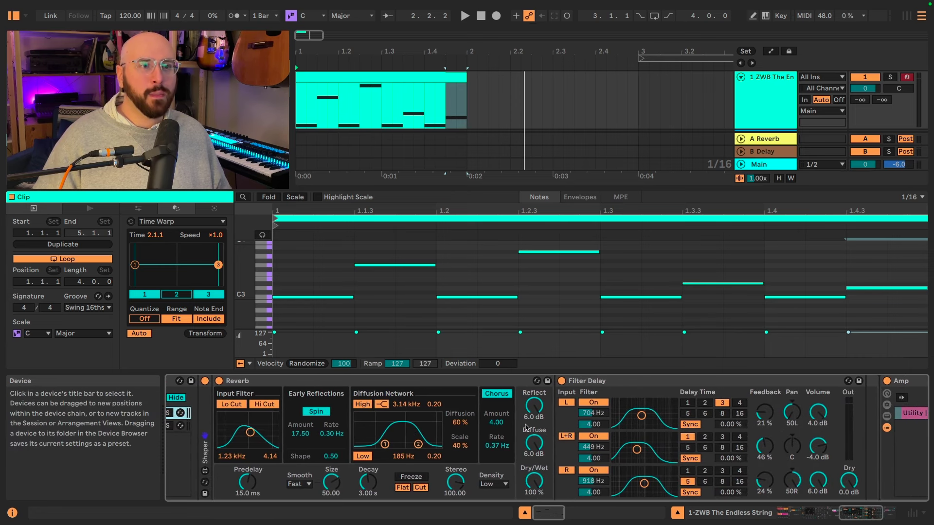
scroll(481, 419, left, 15)
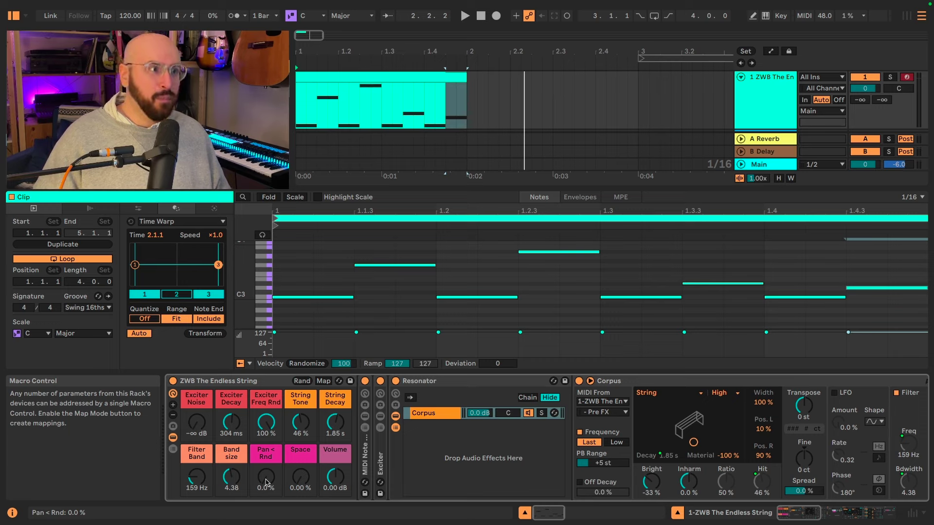
key(space)
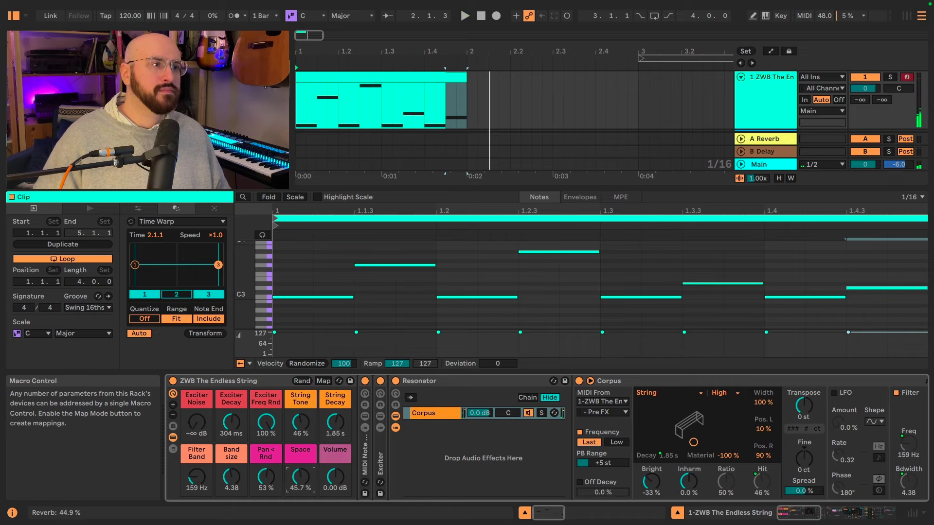
key(space)
drag(300, 479, 300, 475)
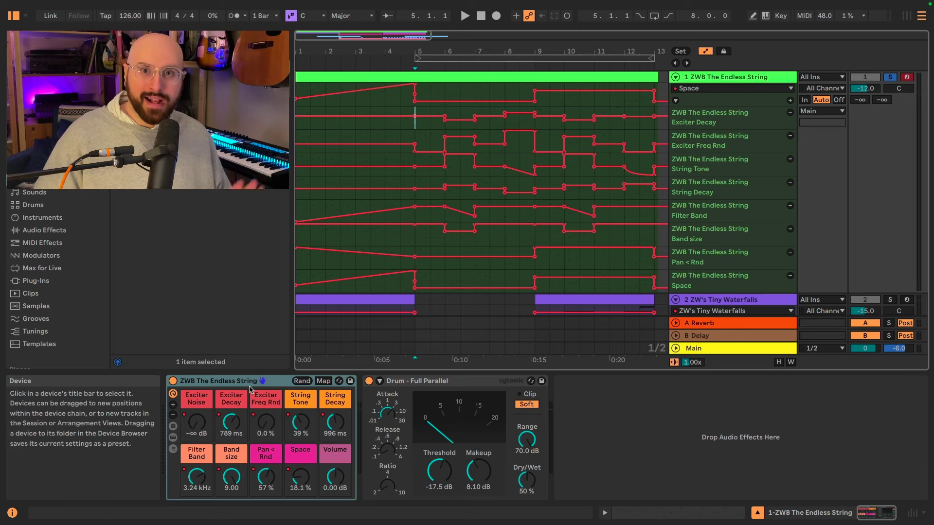
- Point out the Drum - Full Parallel compressor and play the soloed, automated ZWB The Endless String track from 1.1.1
click(402, 385)
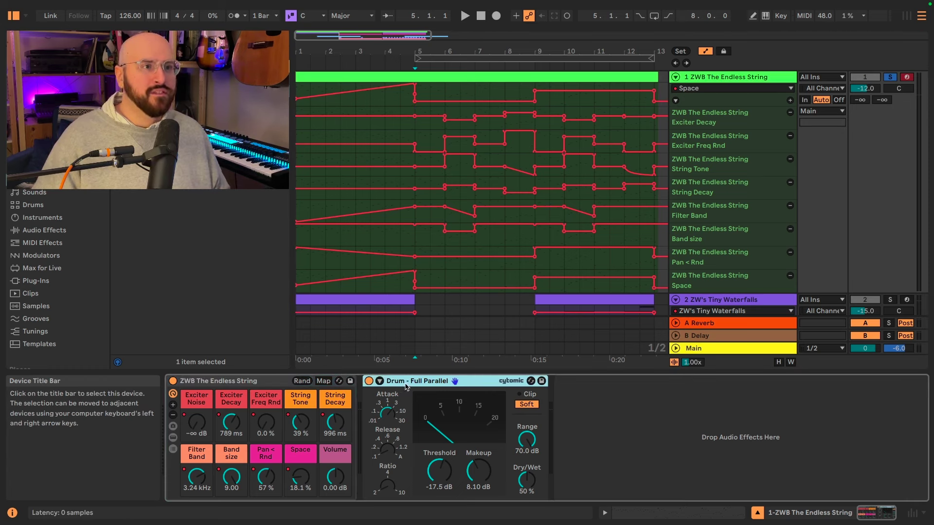
click(302, 134)
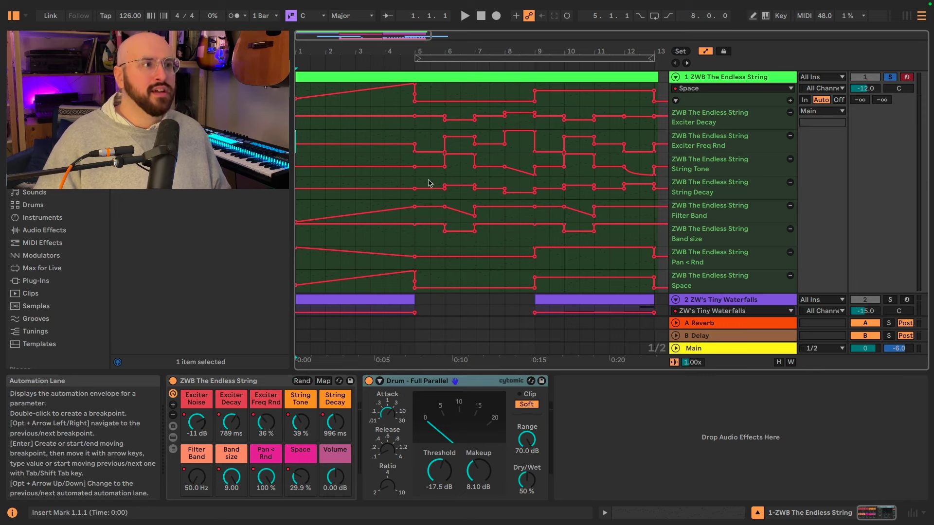
scroll(483, 132, right, 2)
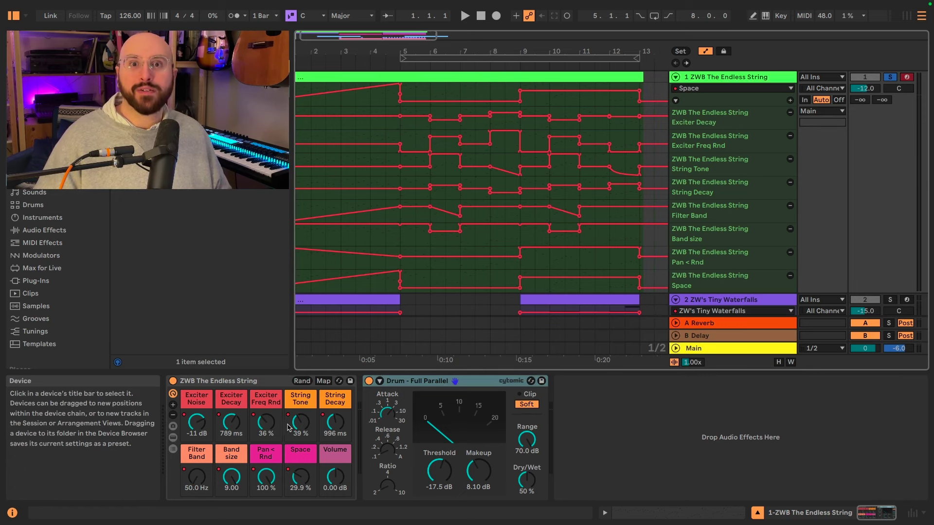
scroll(366, 251, left, 2)
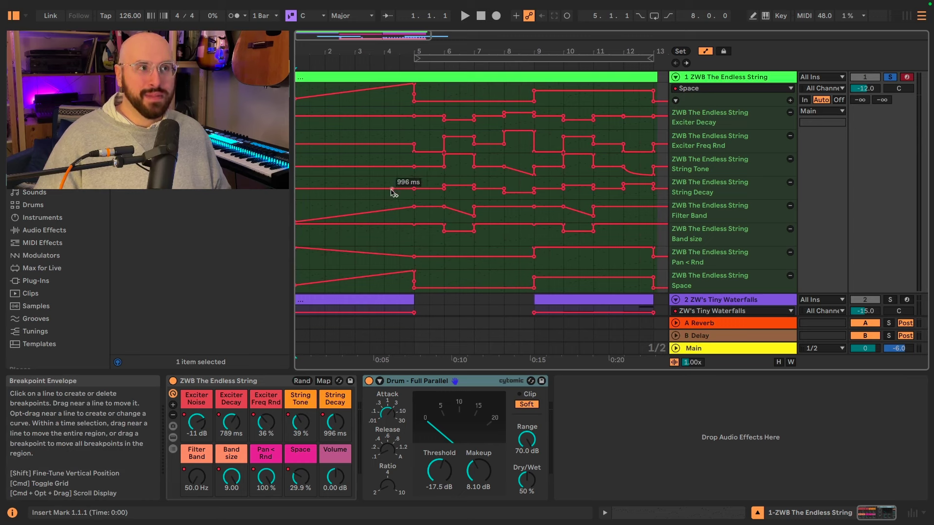
key(space)
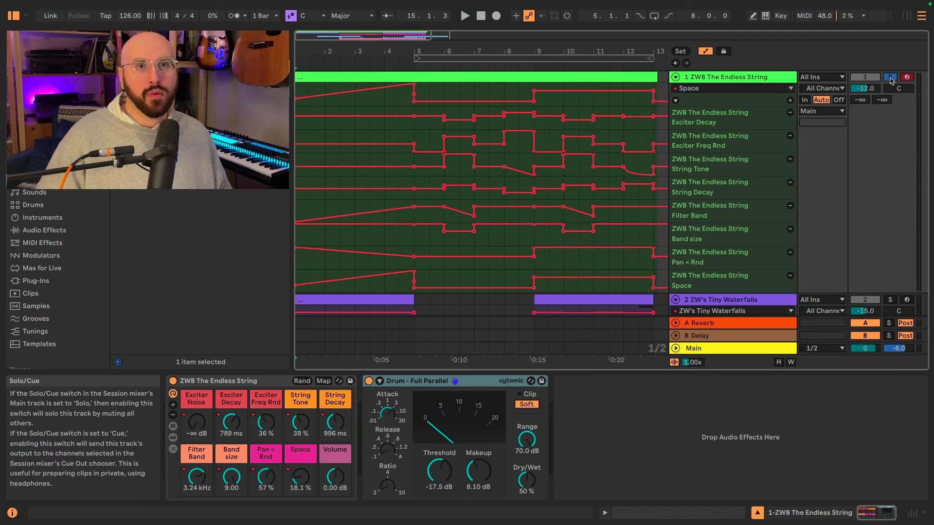
- Unsolo the ZWB The Endless String track and play the full arrangement with all tracks
click(890, 78)
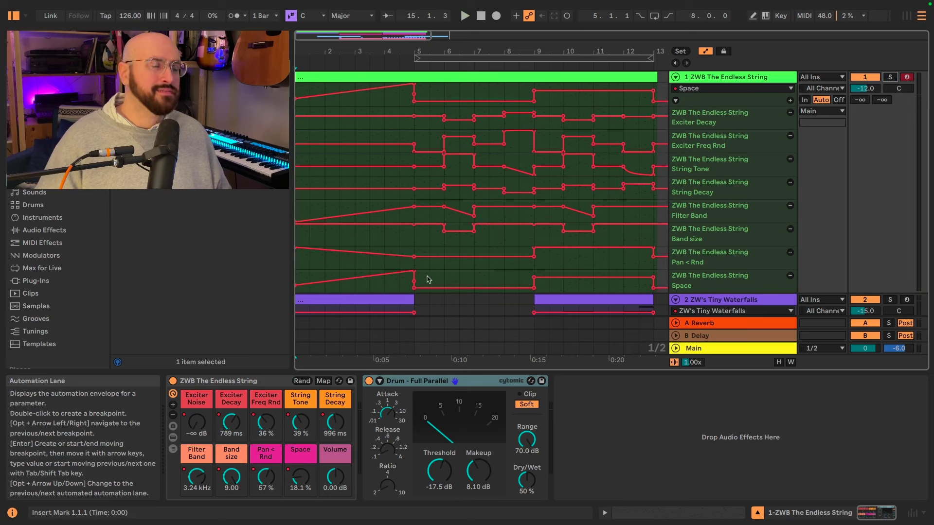
key(space)
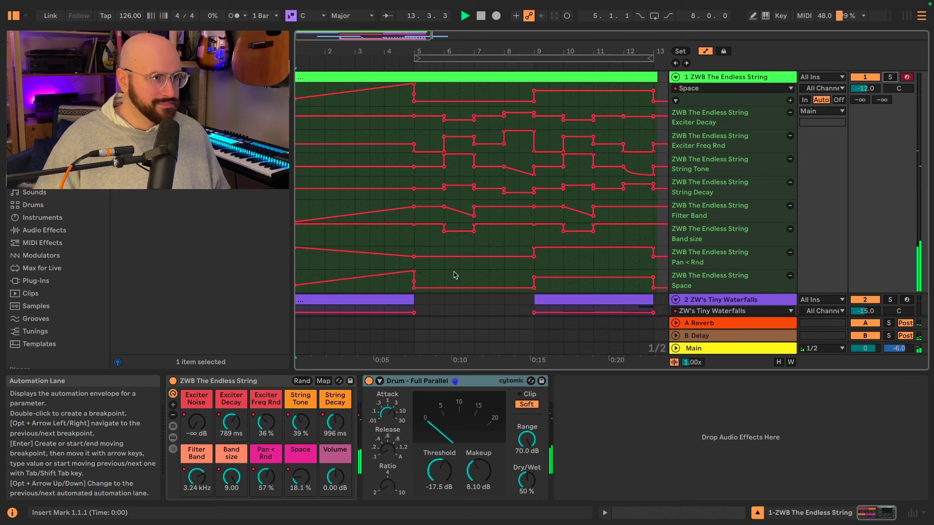
key(space)
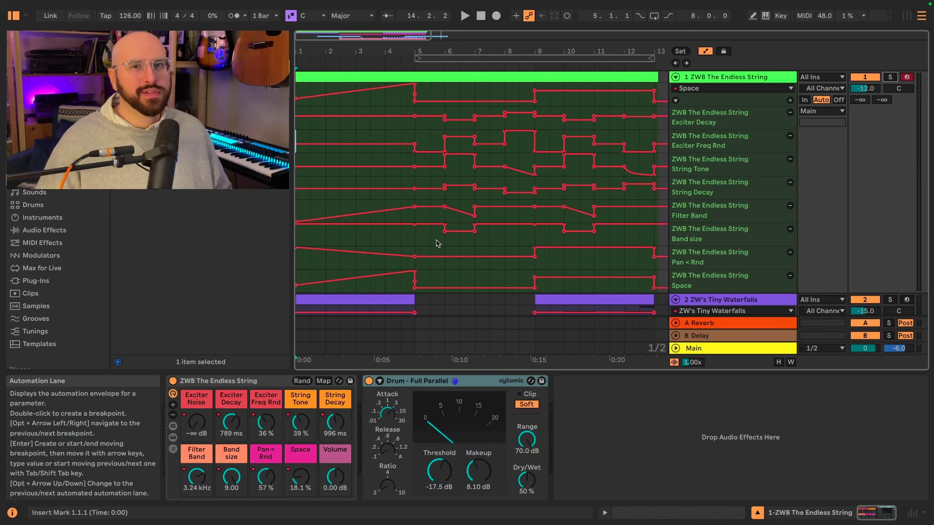
- Review the arrangement's other tracks, including Tiny Waterfalls, Soulsucker Sub Bass v2, Percussion and Chainlink Rhythms, and return to the Endless String automation lanes
scroll(553, 188, down, 10)
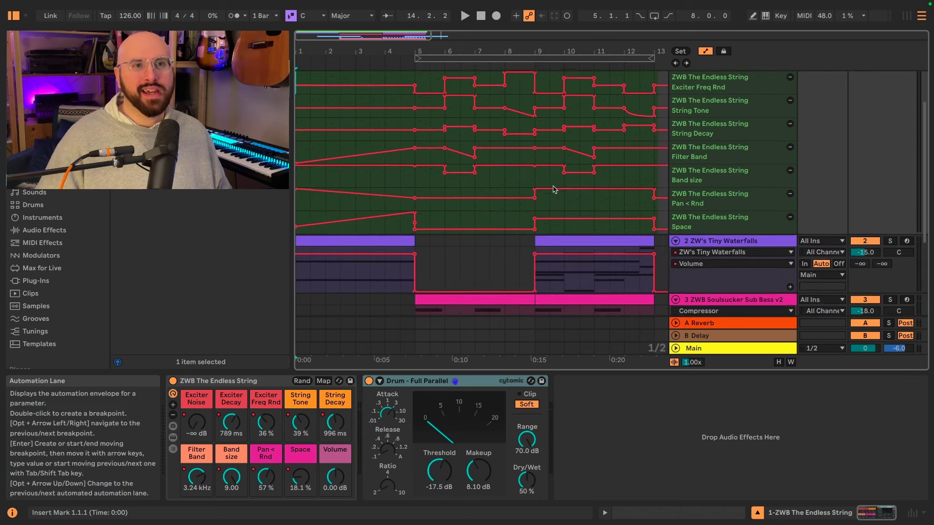
scroll(553, 189, down, 1)
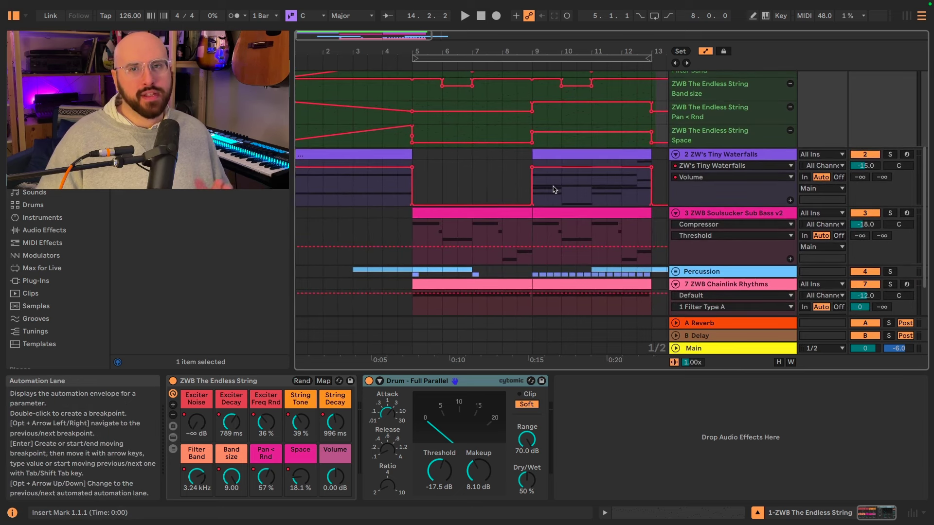
scroll(553, 189, down, 1)
scroll(554, 189, up, 3)
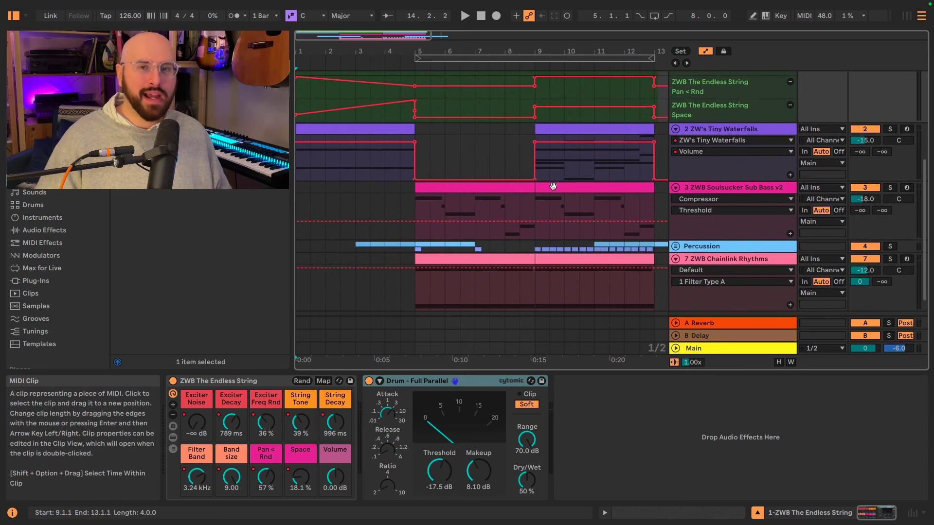
scroll(554, 190, down, 4)
scroll(555, 192, up, 7)
scroll(555, 193, up, 3)
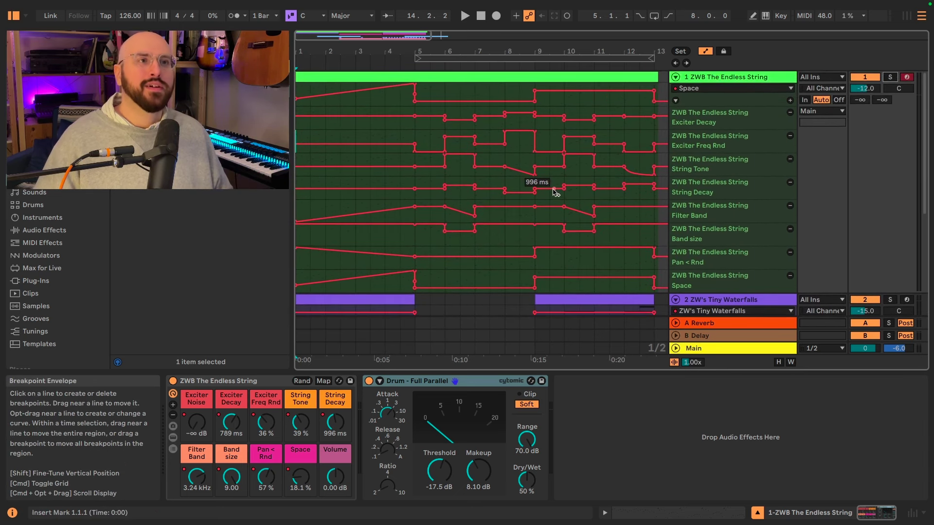
scroll(555, 193, right, 1)
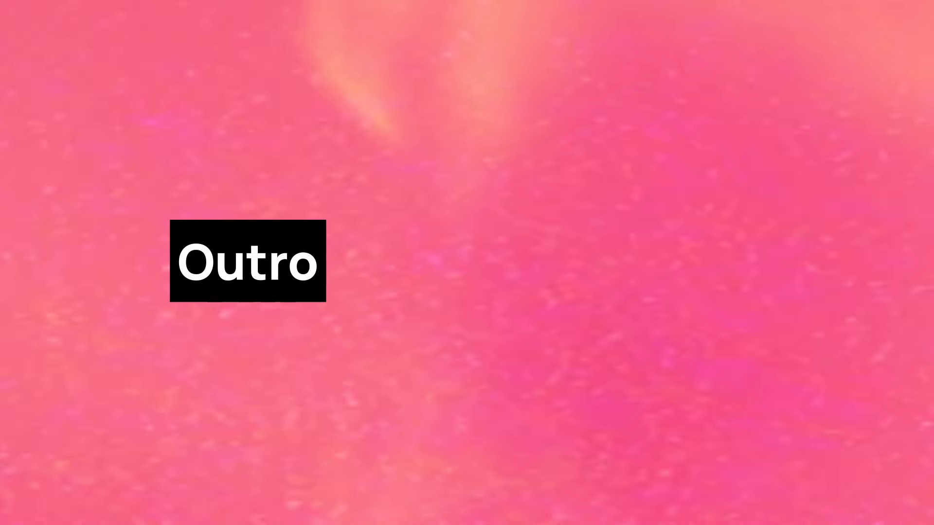